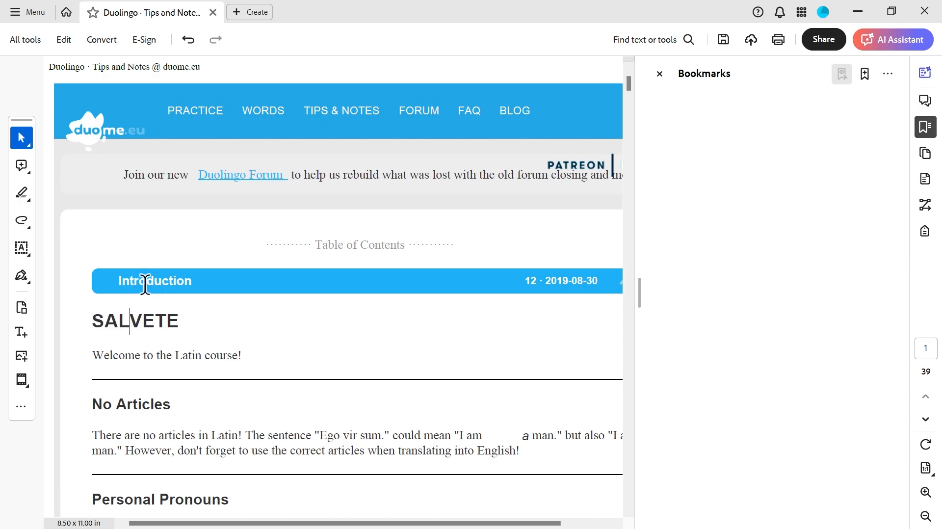
Add a bookmark from the selected "Introduction" heading text on page 1, keeping Introduction as its name.
drag(113, 280, 200, 278)
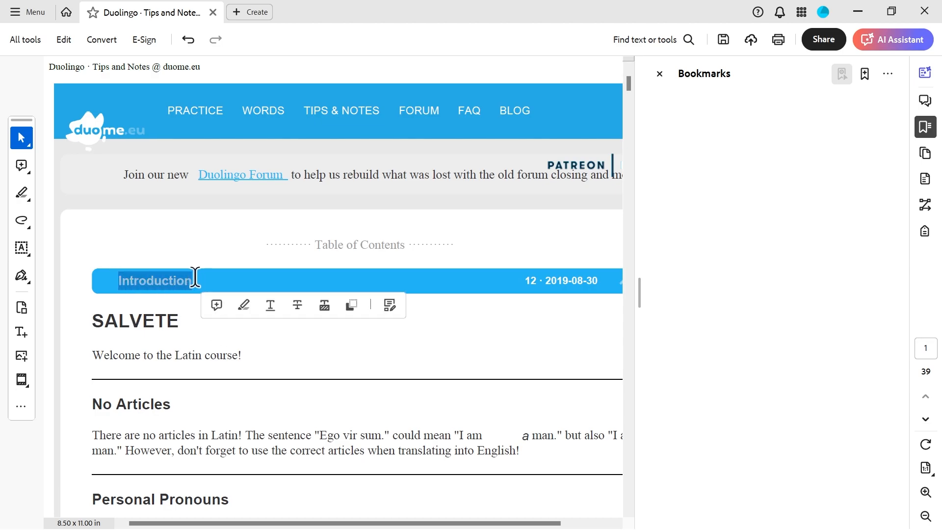
right_click(163, 282)
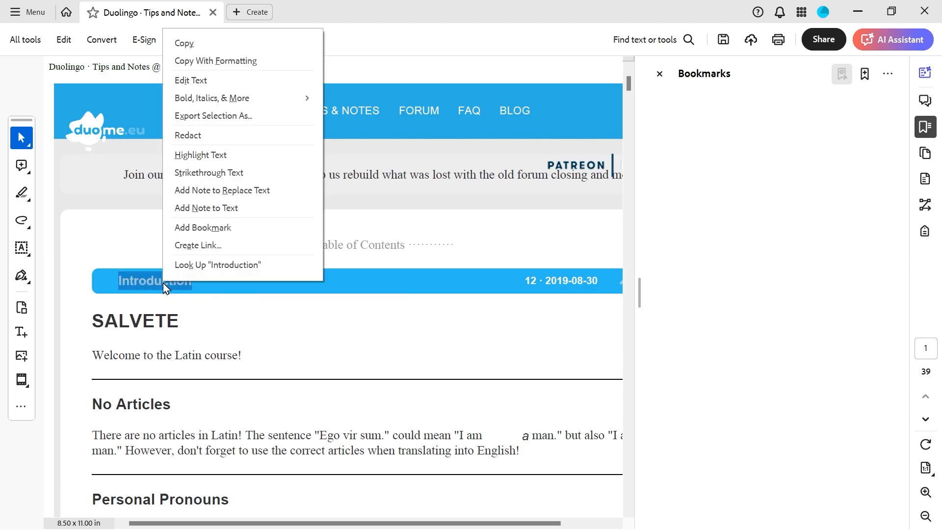
click(211, 227)
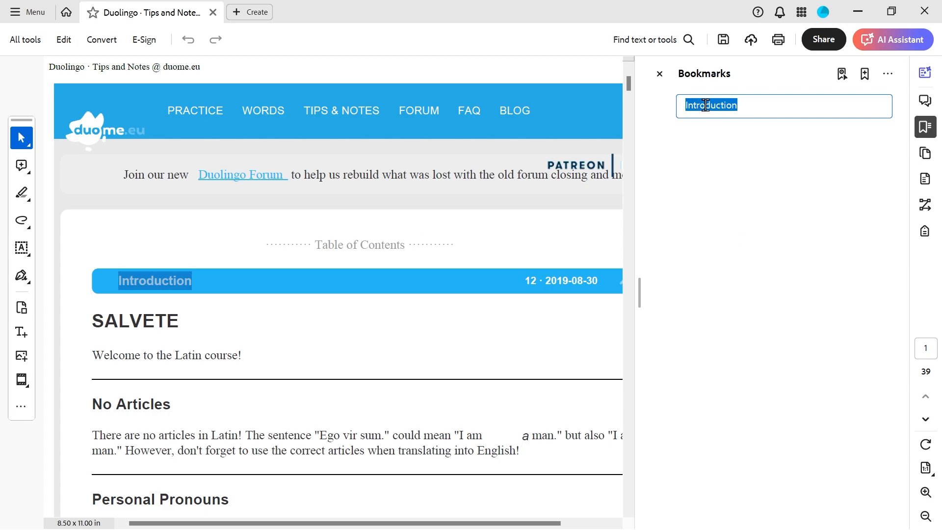
key(Return)
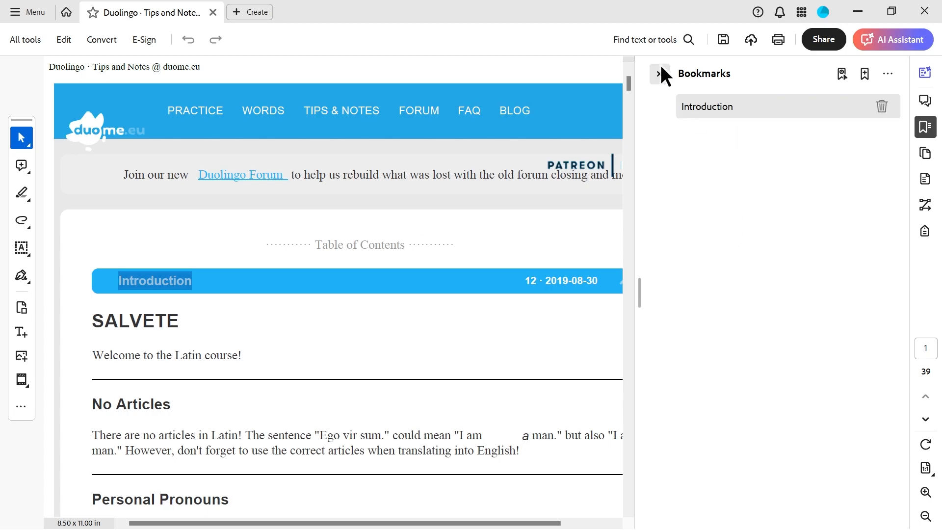
Close and reopen the bookmark list, and delete the Introduction bookmark.
click(660, 73)
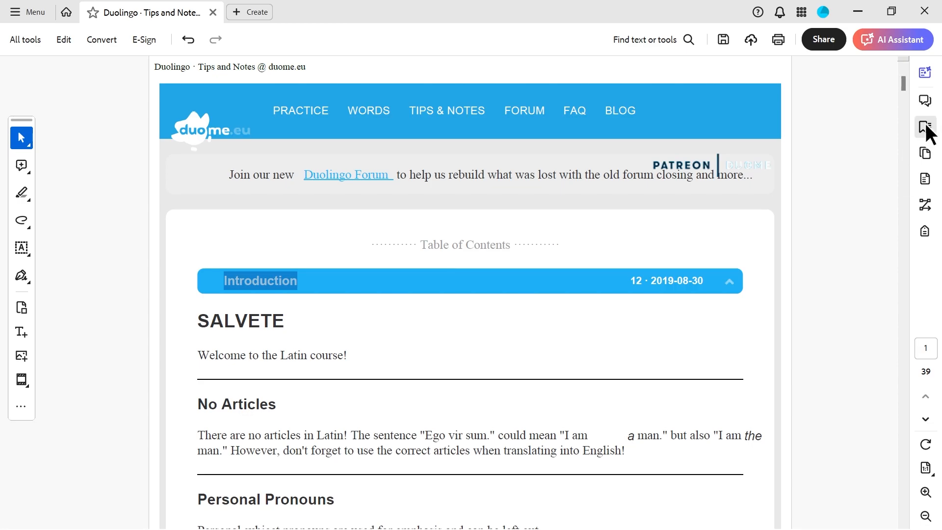
click(926, 127)
click(882, 106)
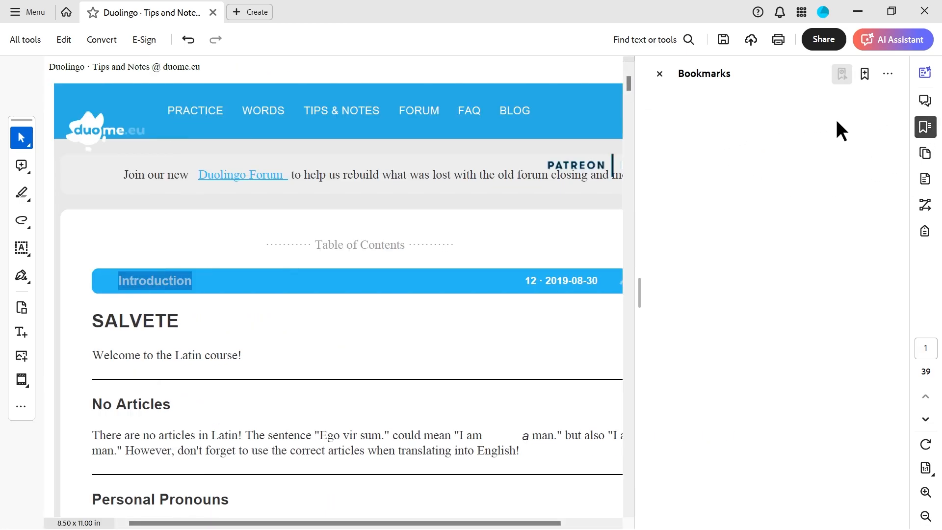
Add a bookmark named "Salvete" for the view showing the SALVETE heading on page 1.
click(155, 322)
scroll(299, 283, down, 5)
scroll(298, 283, up, 3)
scroll(299, 284, down, 1)
scroll(299, 284, up, 1)
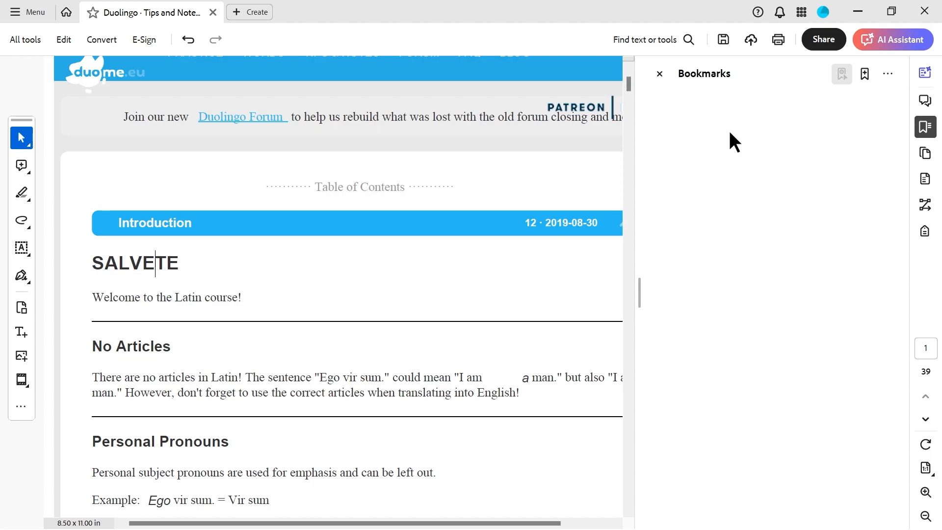
key(ctrl+b)
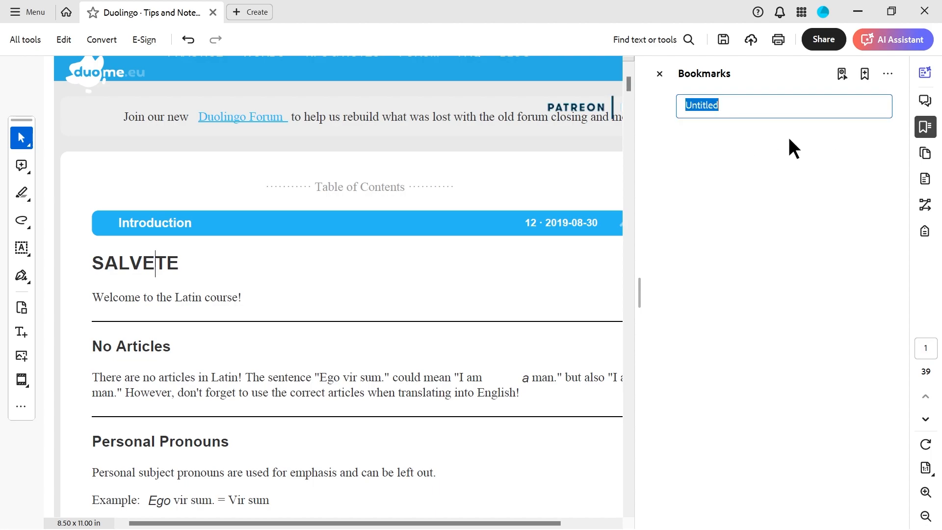
text(Salvete)
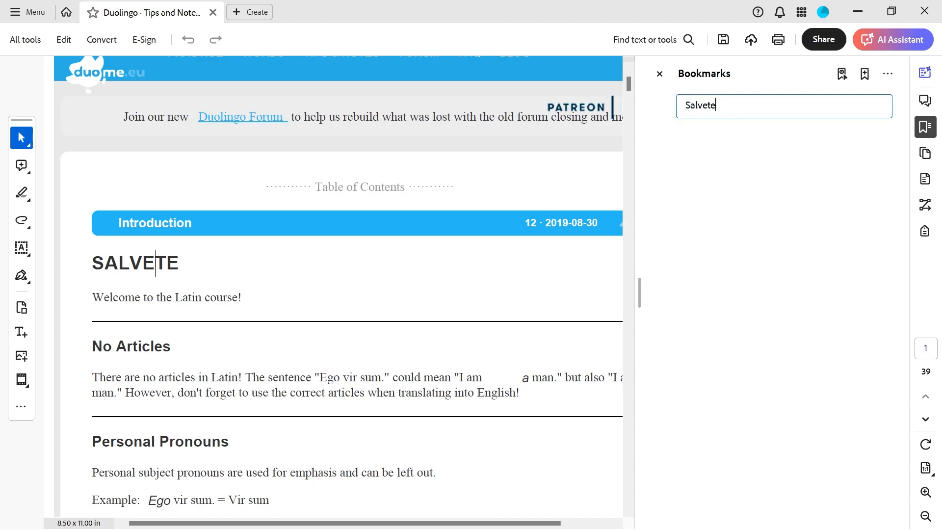
key(Return)
Add a bookmark named "To Be" for the view showing the To Be section on page 2.
scroll(232, 288, down, 5)
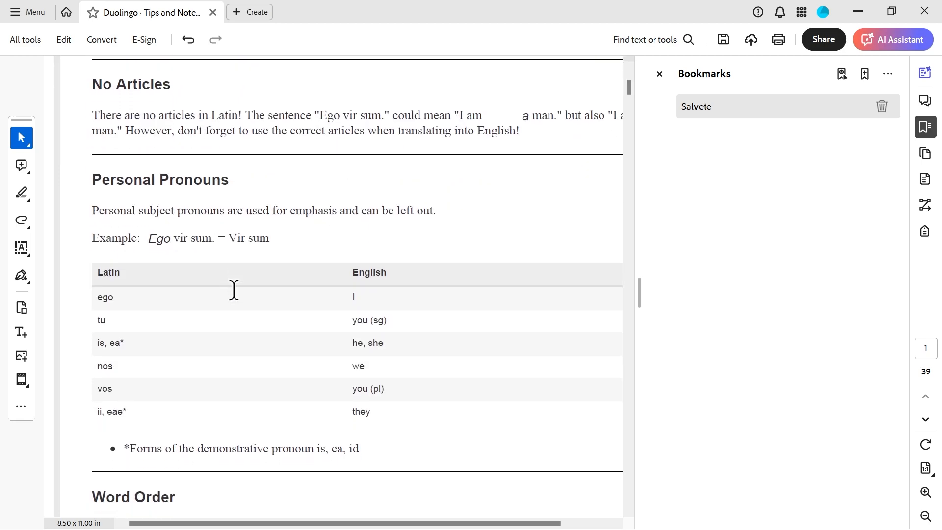
scroll(233, 288, down, 10)
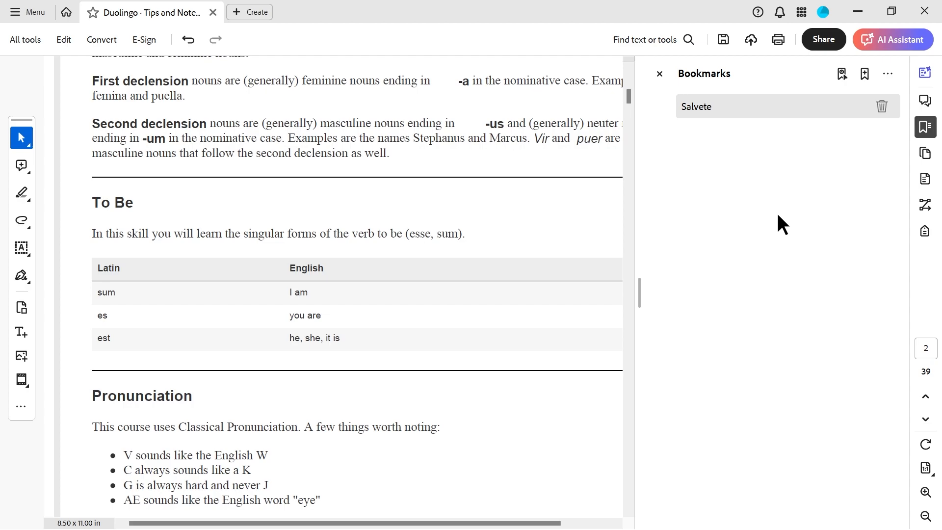
key(ctrl+b)
text(To Be)
key(Return)
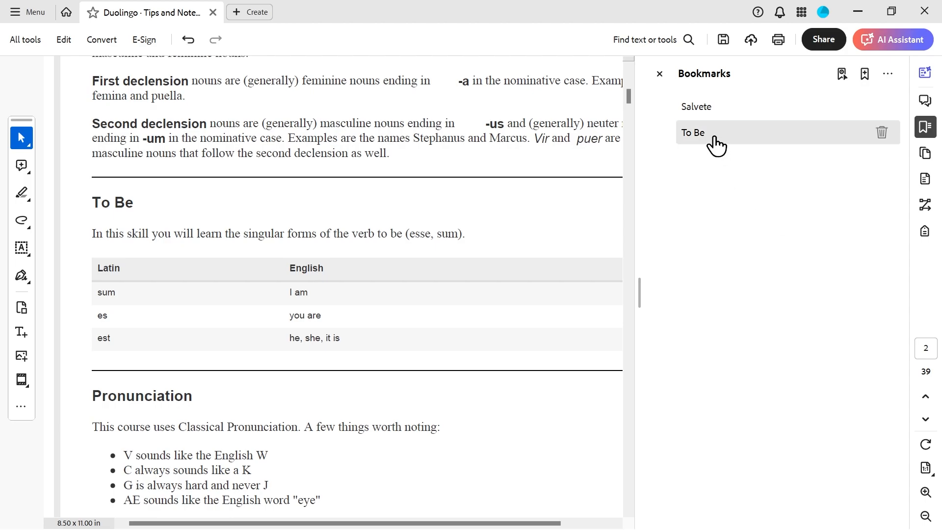
Test the Salvete and To Be bookmarks by jumping back and forth between them, ending at Salvete.
click(699, 108)
click(707, 141)
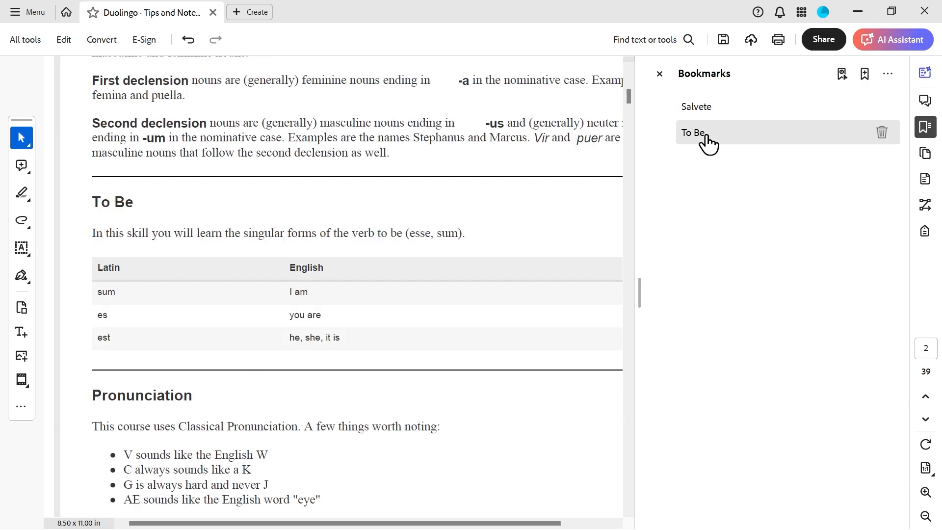
click(709, 109)
click(703, 138)
click(702, 108)
click(698, 135)
click(702, 111)
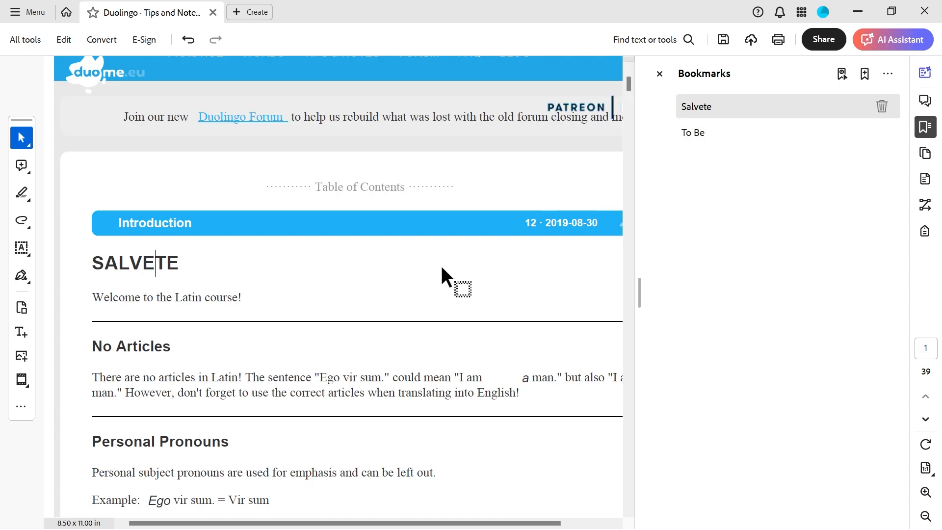
Add a bookmark named "Word Order" near the Word Order heading and move it below To Be in the bookmark list.
scroll(388, 279, down, 10)
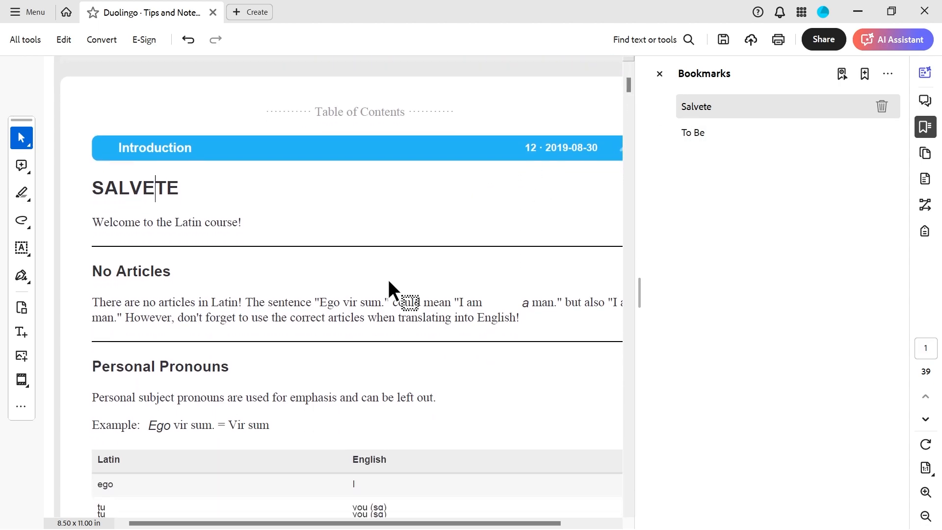
scroll(388, 279, up, 2)
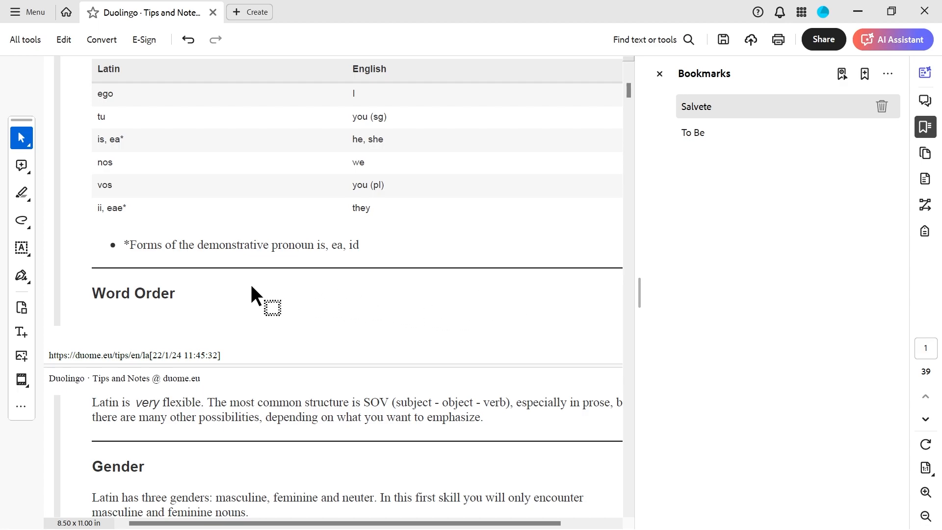
scroll(251, 286, down, 5)
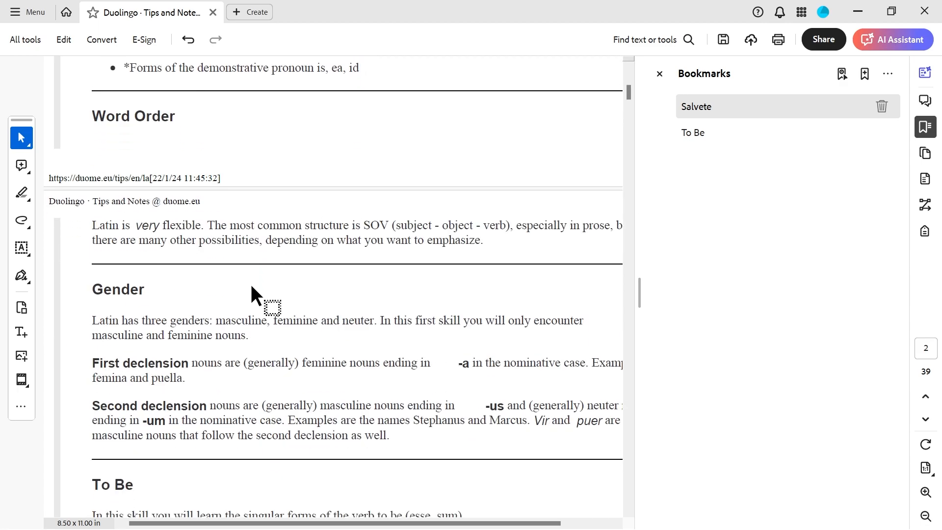
scroll(252, 286, up, 1)
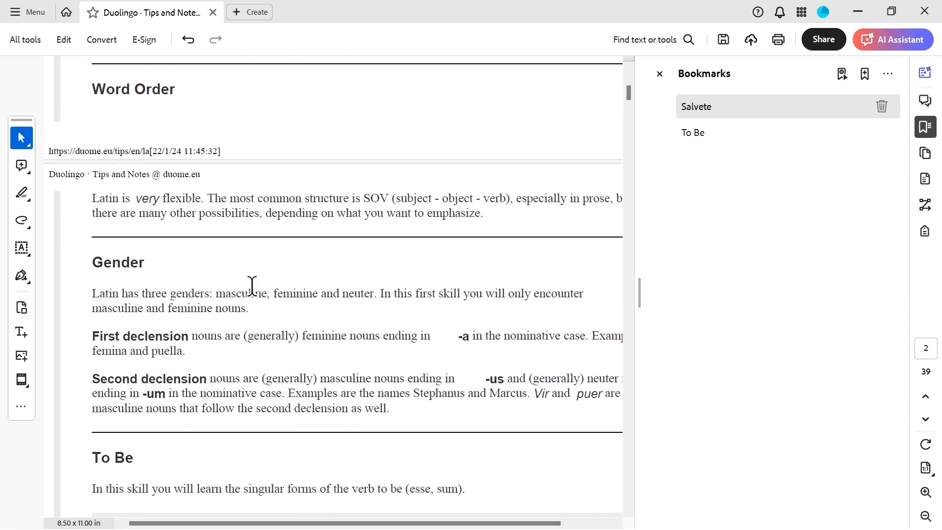
scroll(252, 287, down, 1)
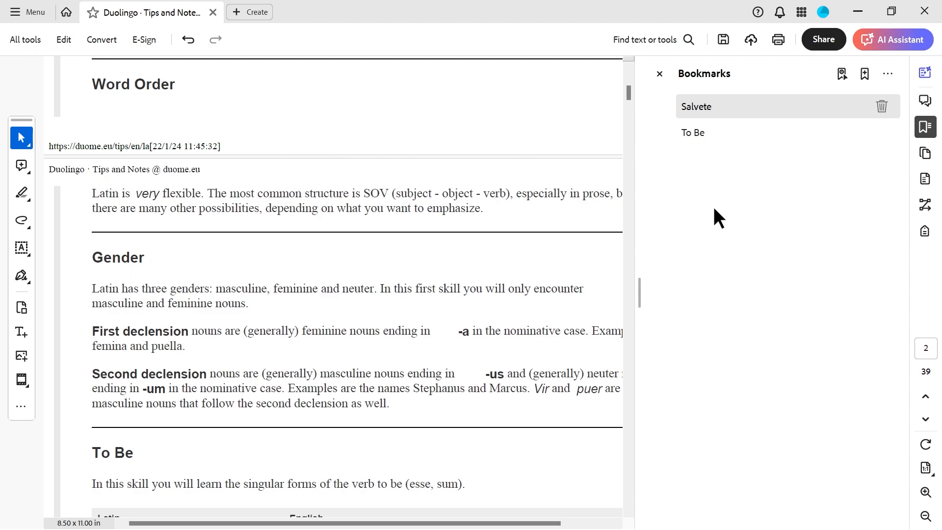
key(ctrl+b)
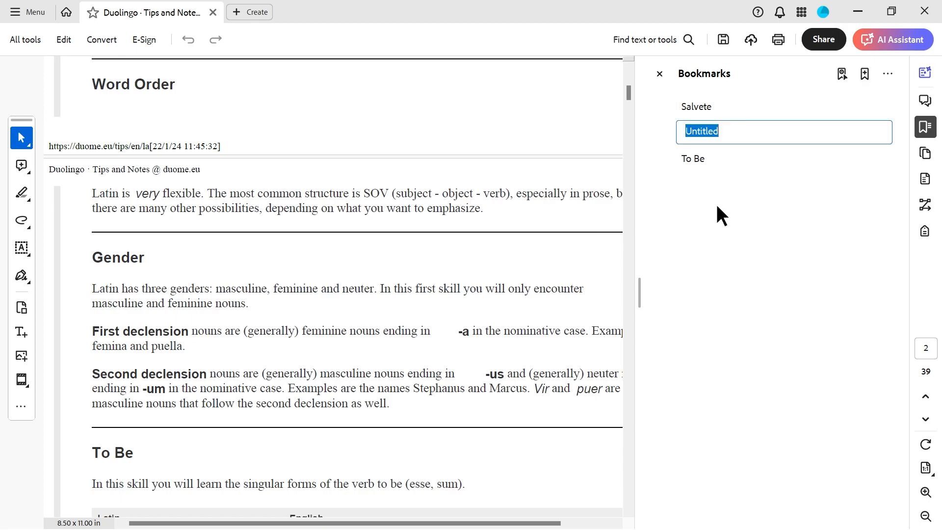
text(Word Order)
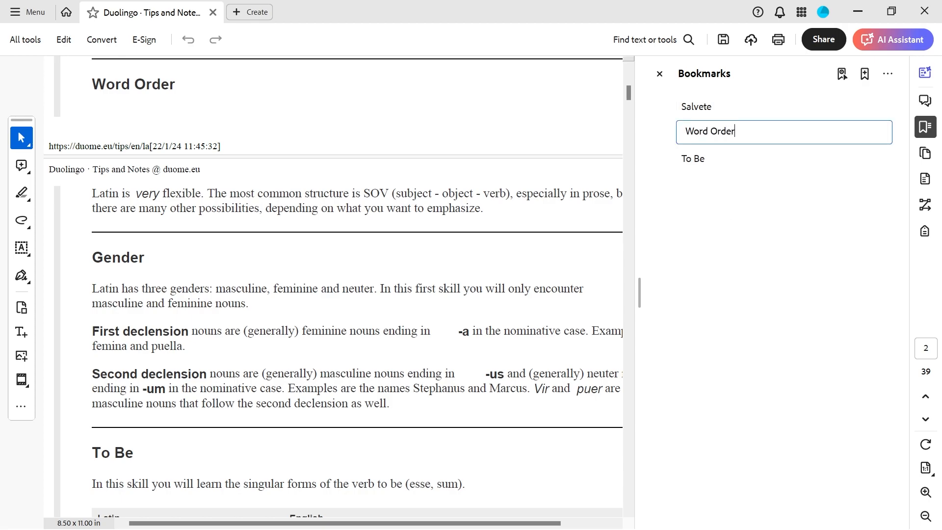
key(Return)
drag(707, 133, 669, 167)
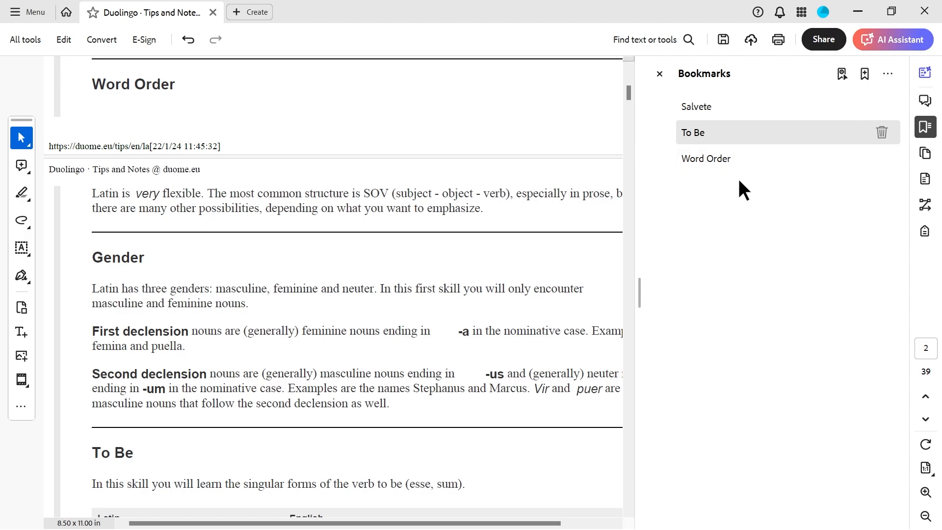
Check where the Word Order, Salvete and To Be bookmarks lead, returning to Word Order.
click(717, 162)
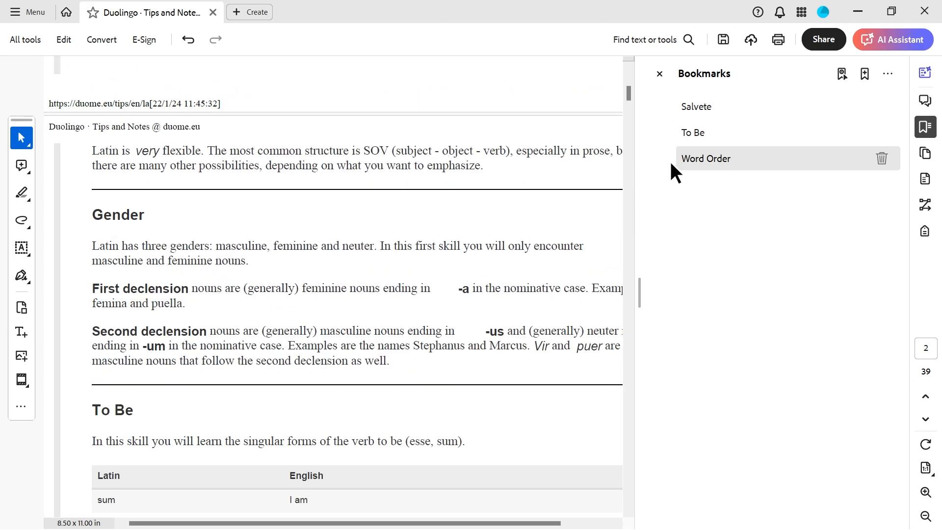
drag(695, 109, 392, 286)
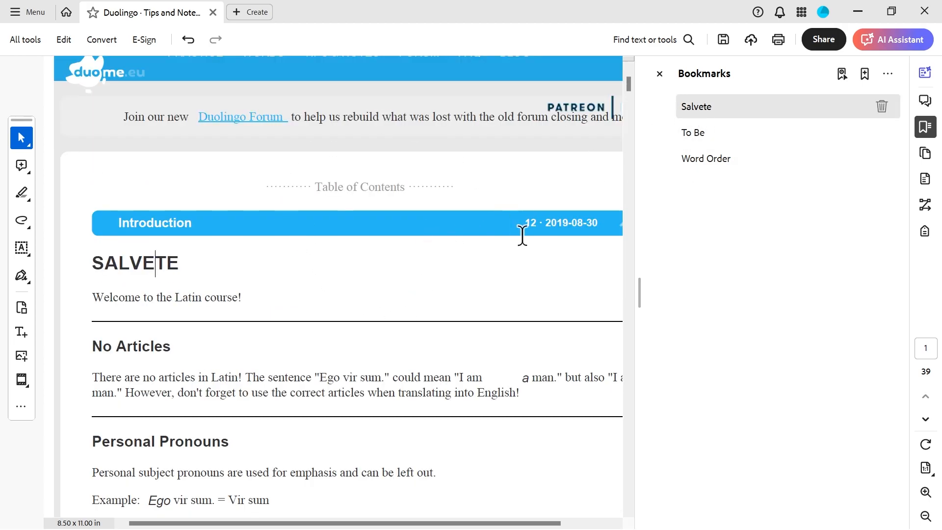
click(696, 134)
drag(700, 138, 360, 371)
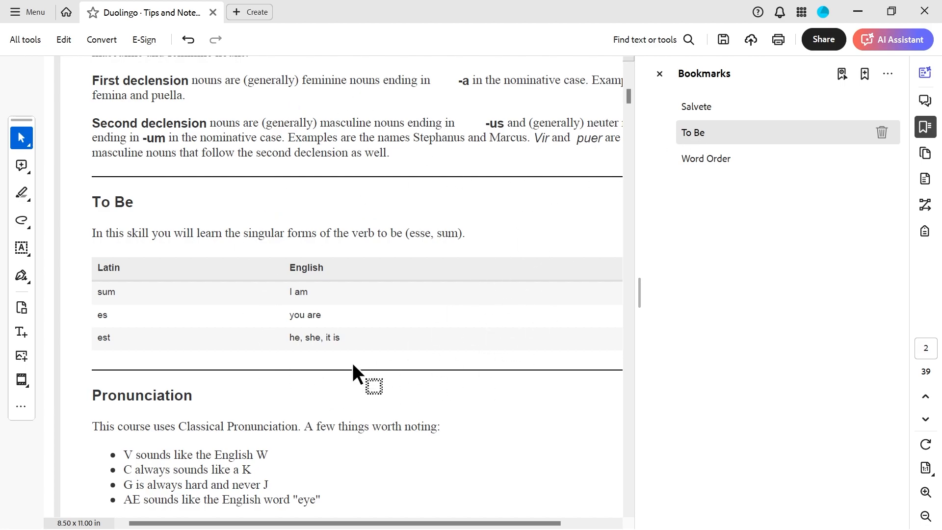
click(731, 161)
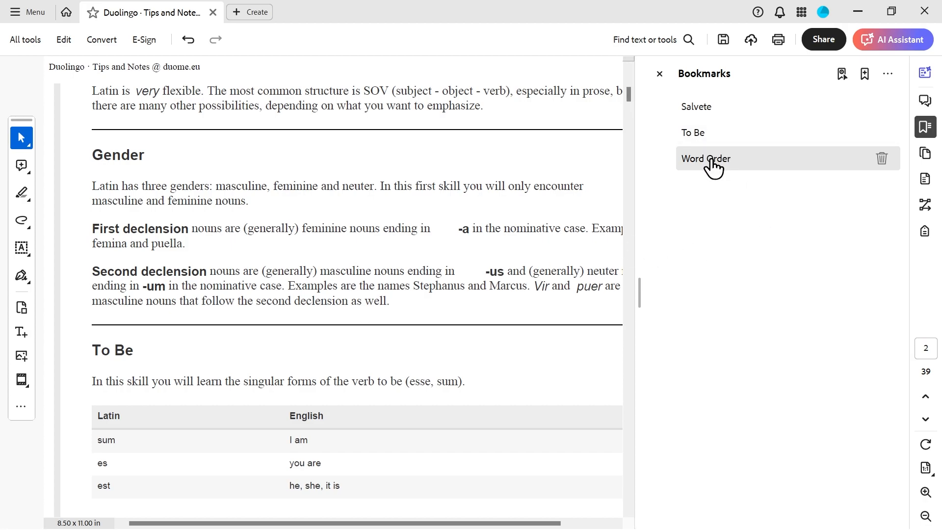
Reset the Word Order bookmark's destination to the view showing the Word Order heading at the end of page 1.
scroll(366, 290, up, 4)
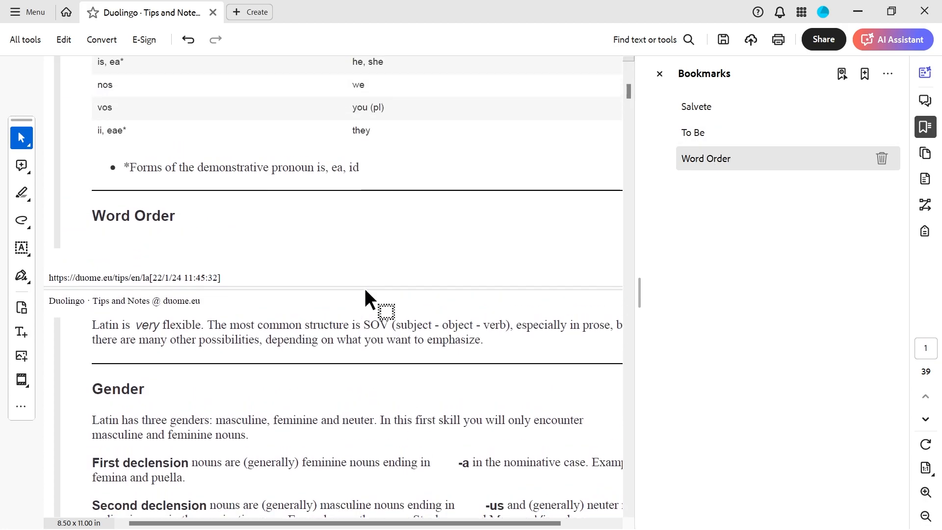
scroll(365, 289, up, 1)
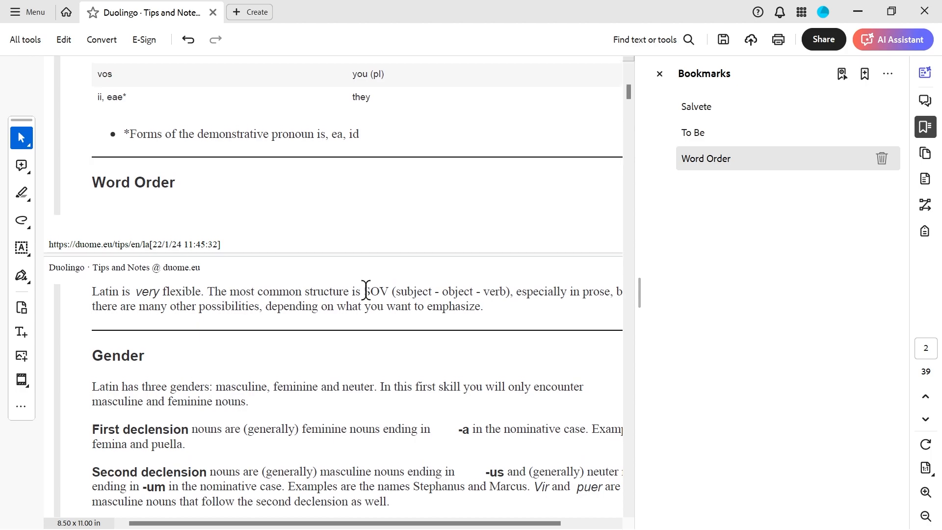
scroll(366, 290, up, 1)
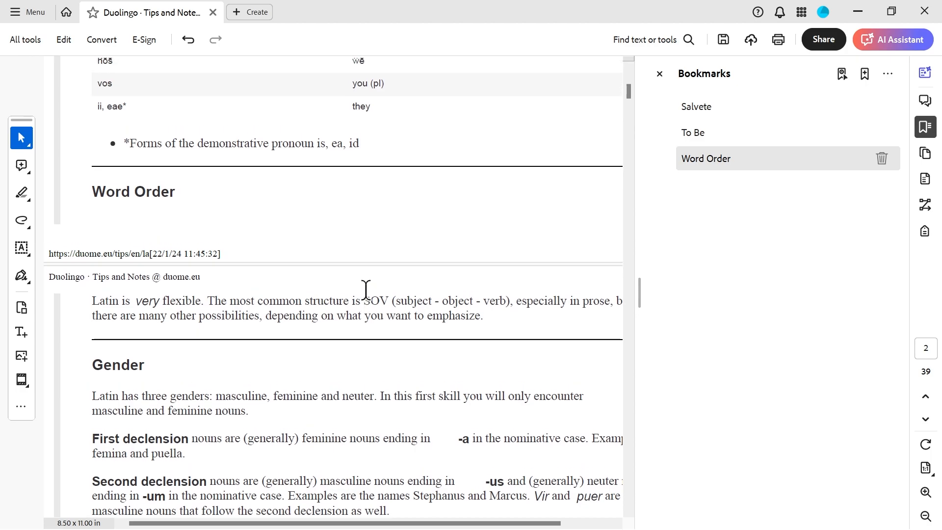
scroll(365, 289, down, 1)
scroll(366, 290, up, 1)
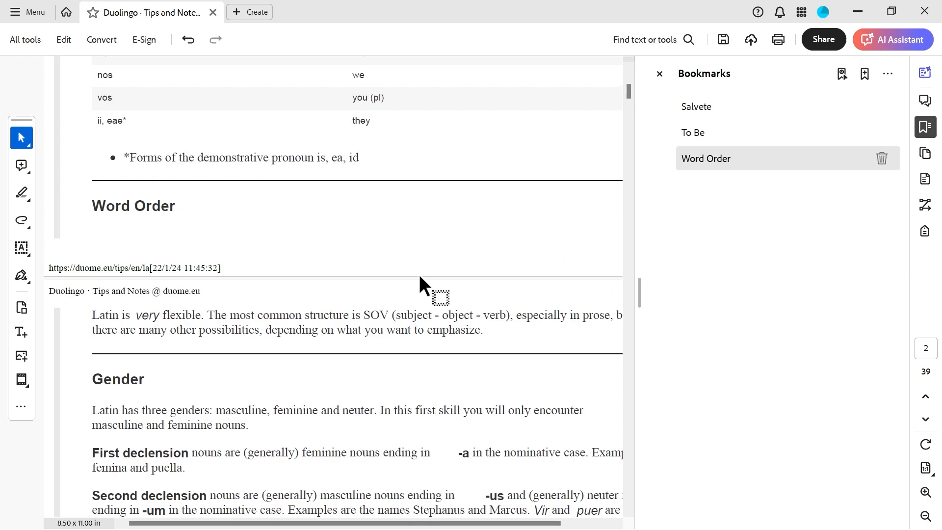
scroll(420, 276, up, 1)
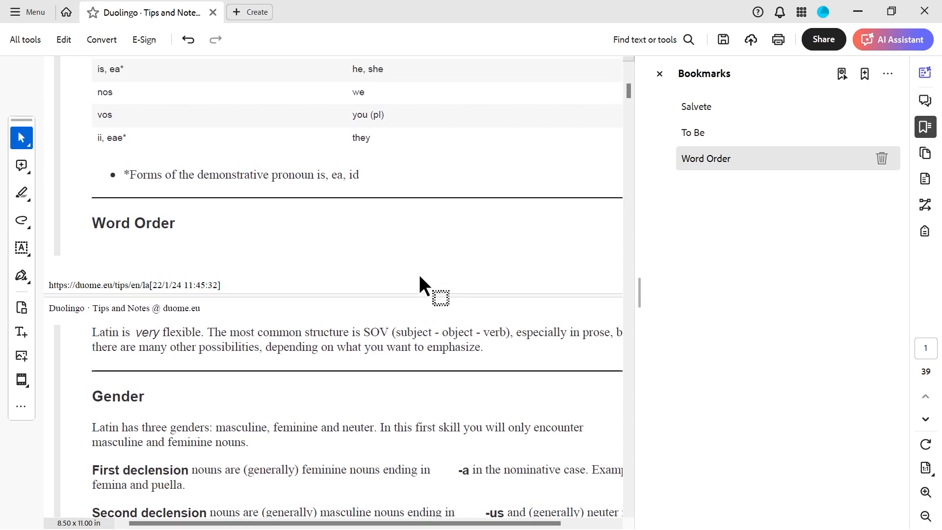
right_click(729, 164)
click(785, 272)
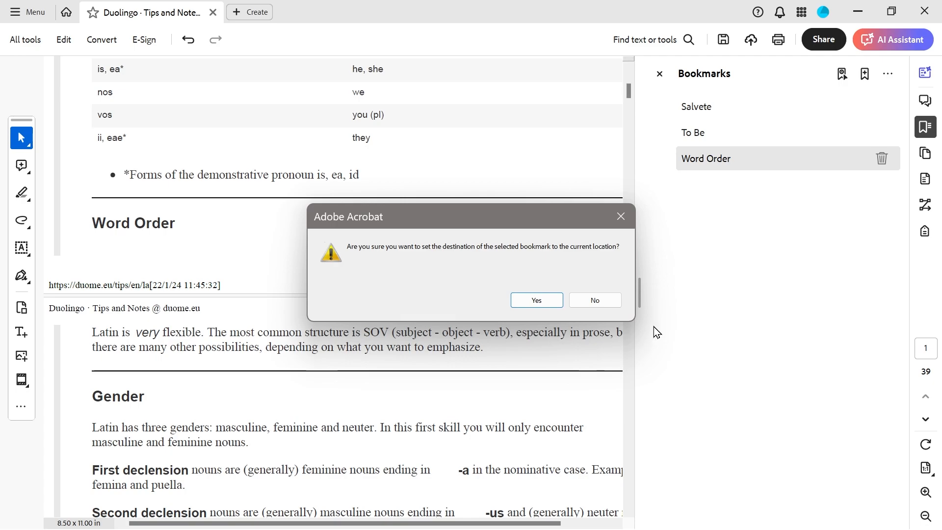
click(531, 303)
Go through the Salvete, To Be and Word Order bookmarks in turn to verify their destinations.
click(715, 107)
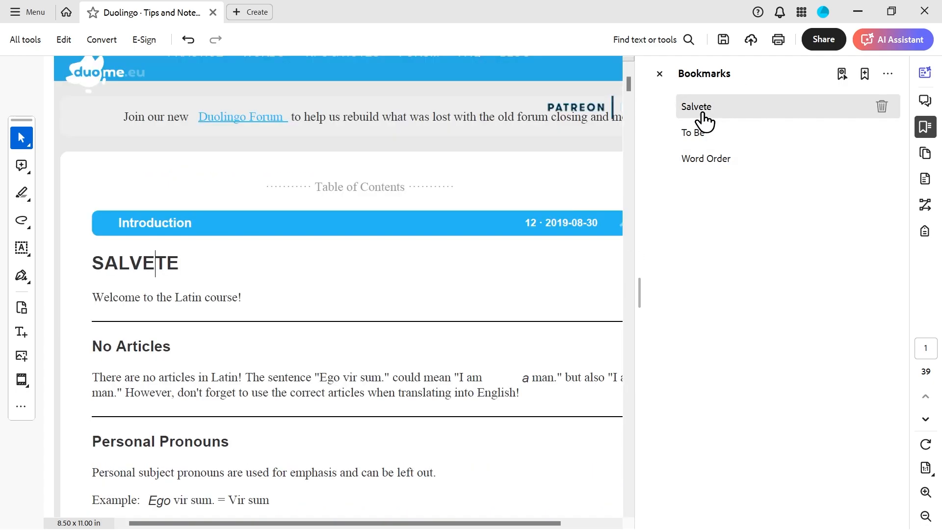
click(689, 135)
click(715, 168)
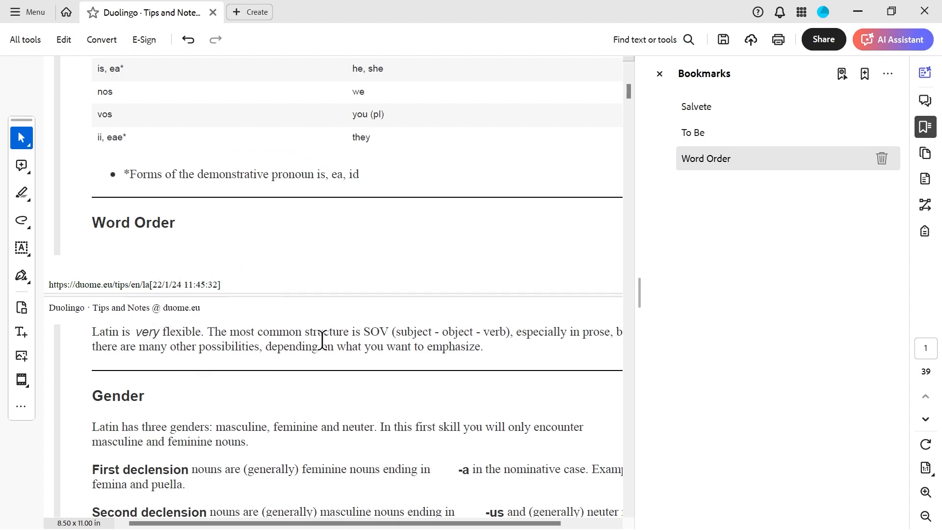
Set the document's page display to single-page view.
click(27, 14)
mouse_move(118, 332)
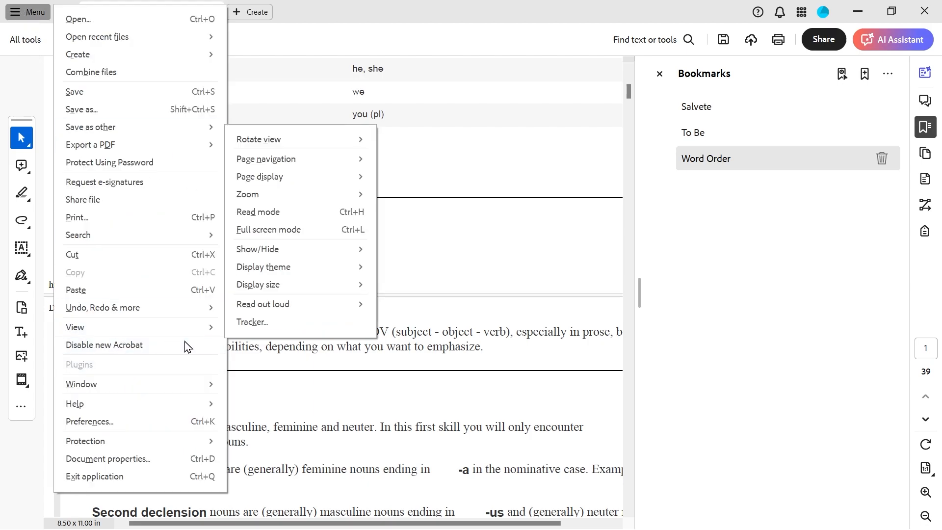
mouse_move(276, 181)
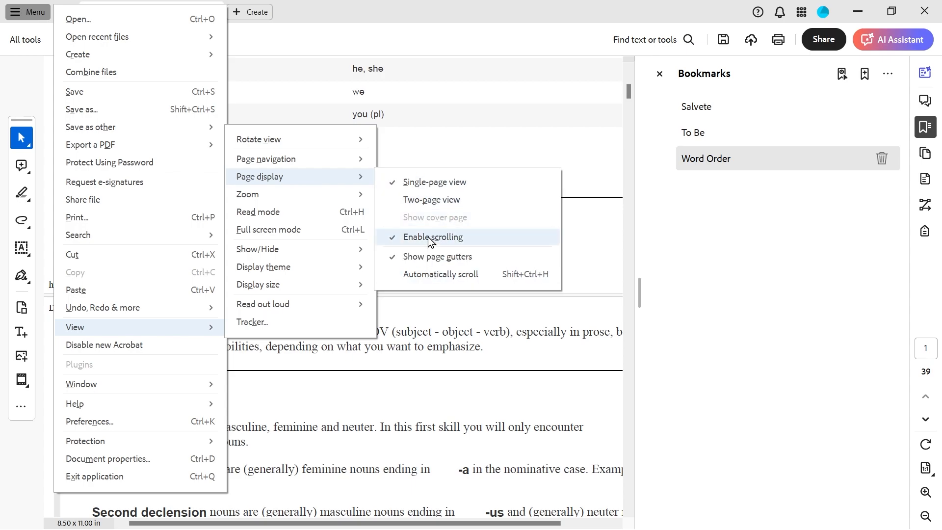
click(448, 184)
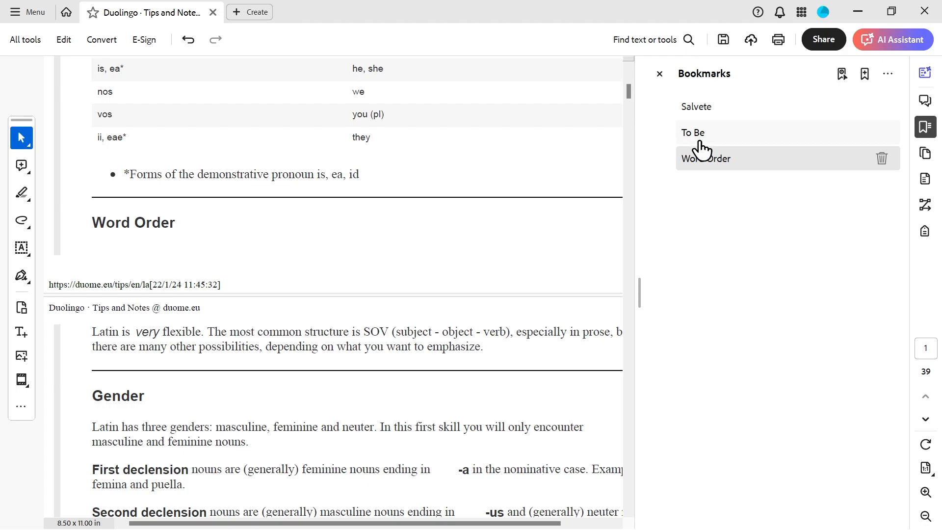
Reset the To Be bookmark's destination to the page 2 view that starts at the To Be heading.
click(699, 108)
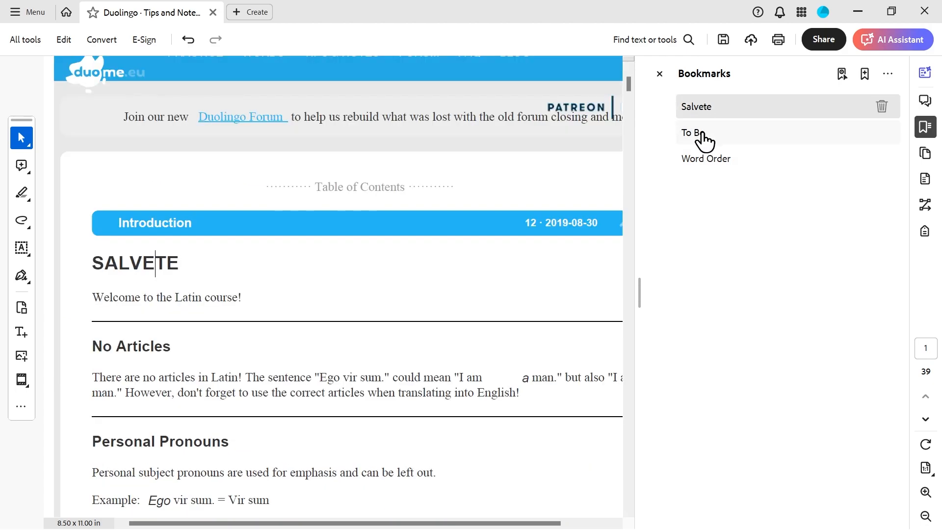
click(704, 135)
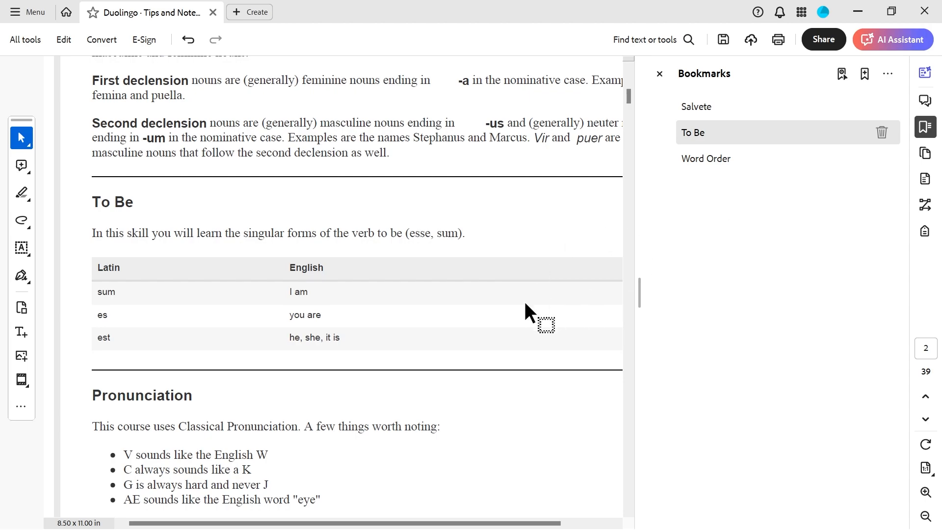
scroll(525, 309, up, 1)
scroll(526, 308, down, 3)
scroll(525, 302, up, 1)
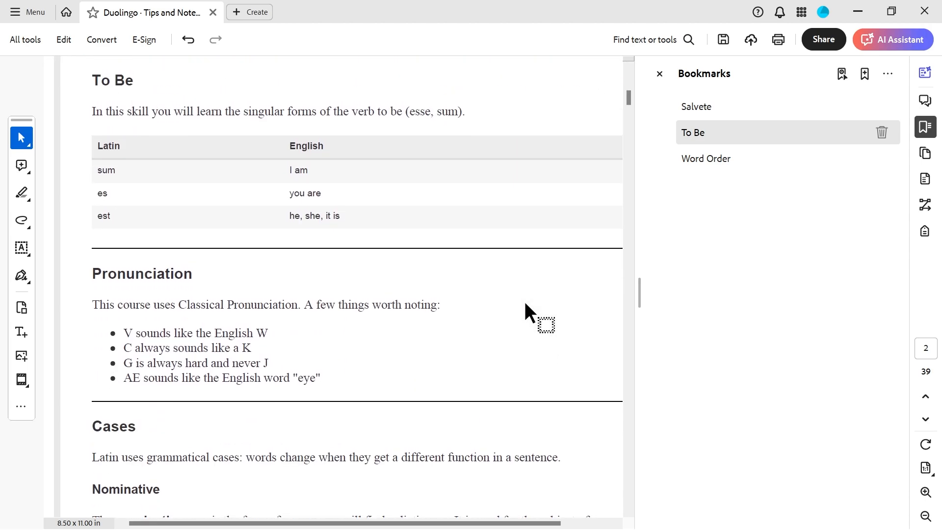
right_click(721, 130)
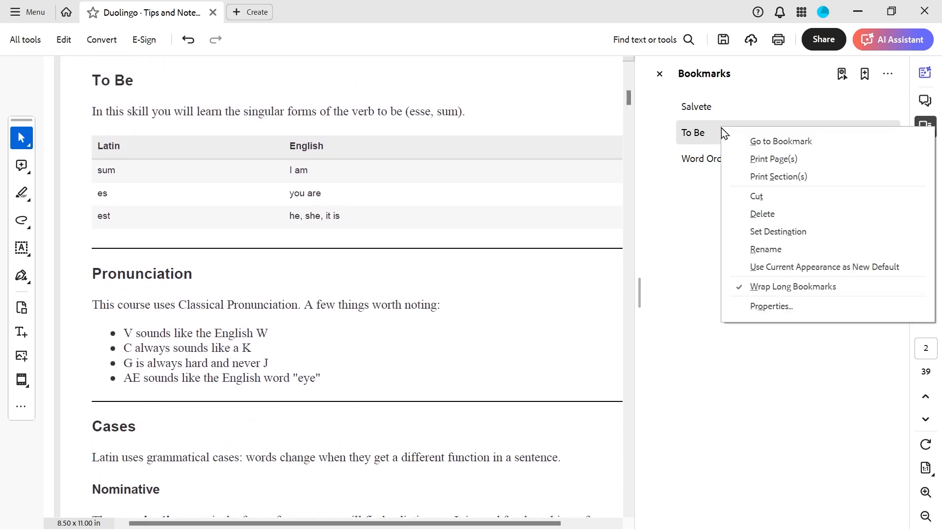
click(775, 234)
click(537, 300)
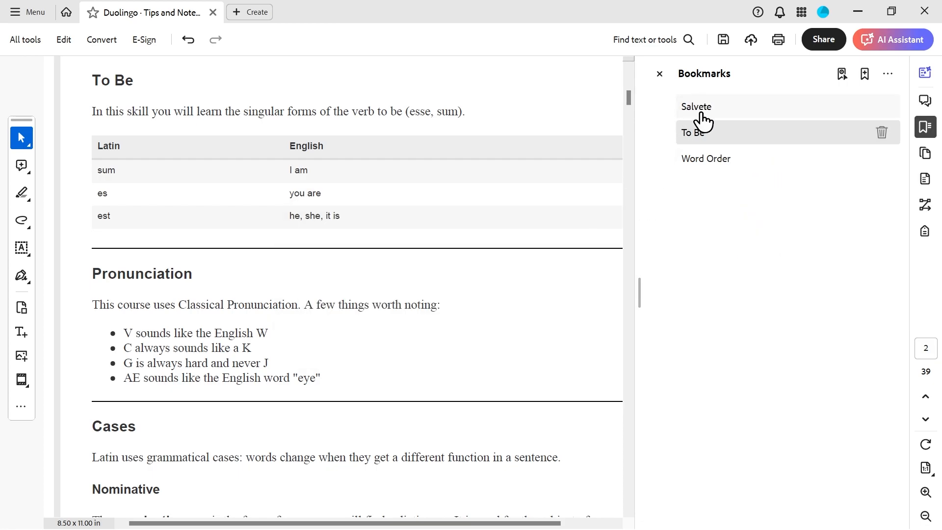
Visit the Salvete, To Be and Word Order bookmarks in turn to check where each one leads.
click(699, 109)
click(702, 142)
click(695, 160)
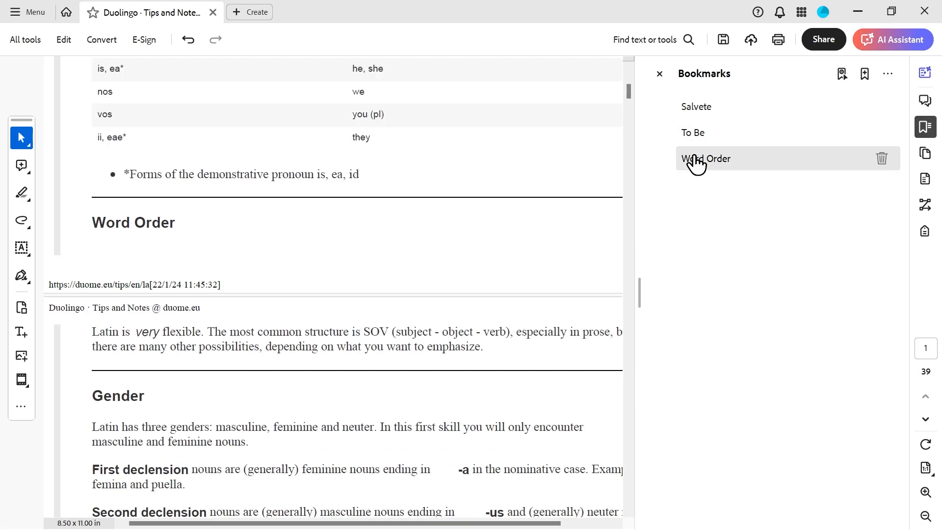
Set the To Be bookmark's text style to Bold in its properties and view the available colors.
click(725, 141)
right_click(726, 141)
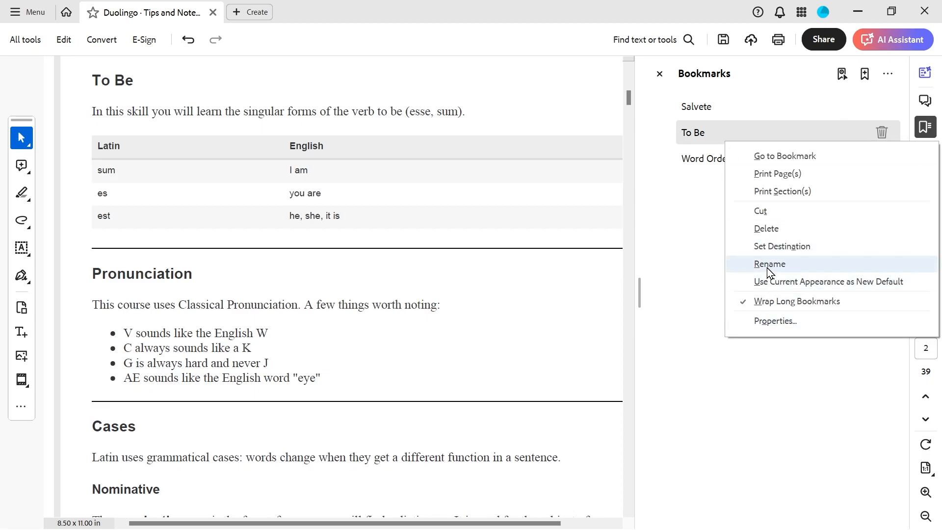
click(773, 326)
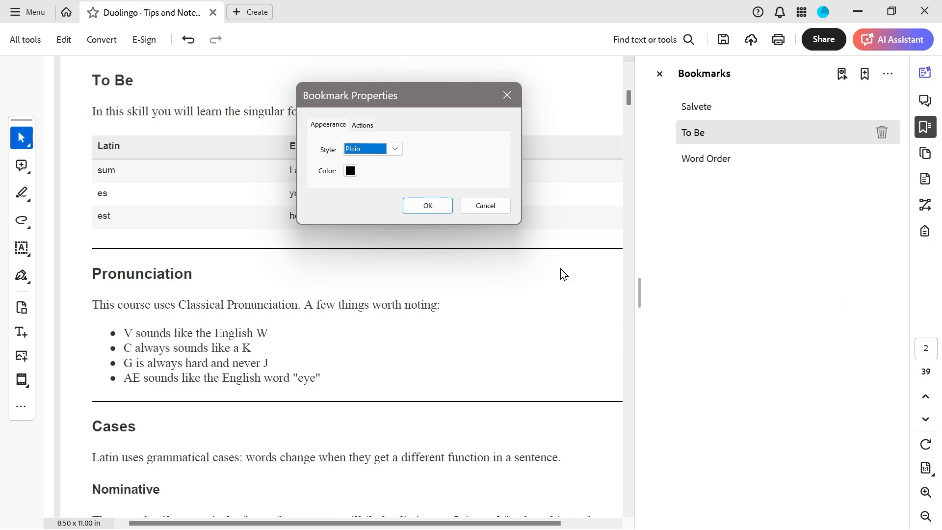
drag(386, 100, 517, 189)
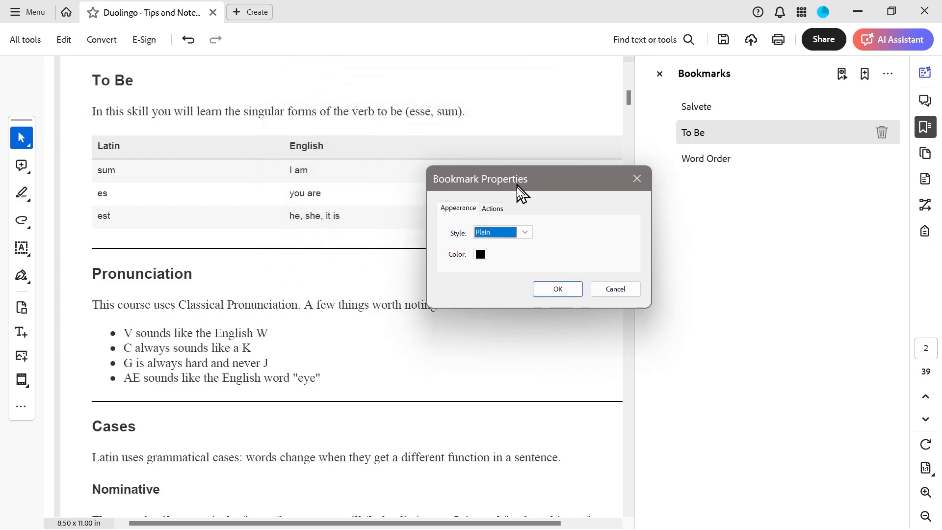
click(518, 237)
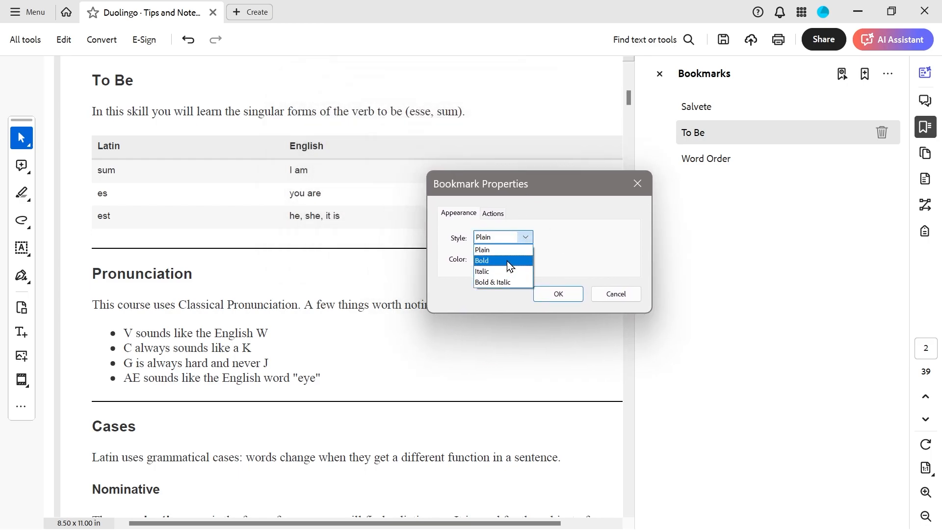
click(507, 262)
click(481, 259)
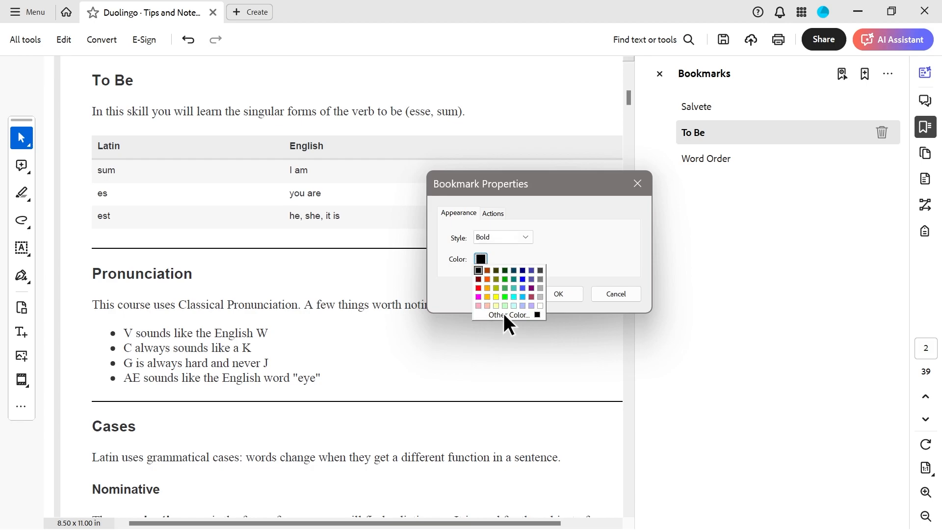
click(562, 255)
Examine the To Be bookmark's available action types and the page and zoom options of its go-to-page action.
click(493, 214)
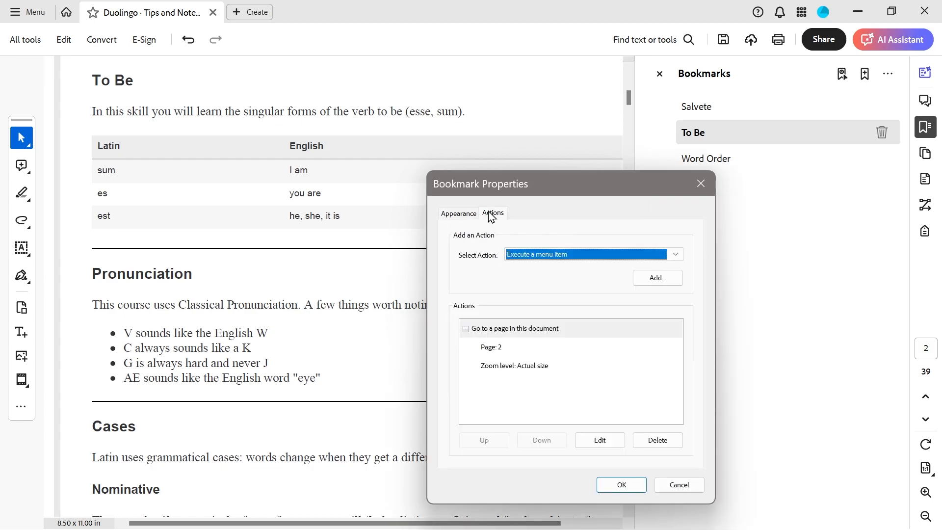
click(580, 254)
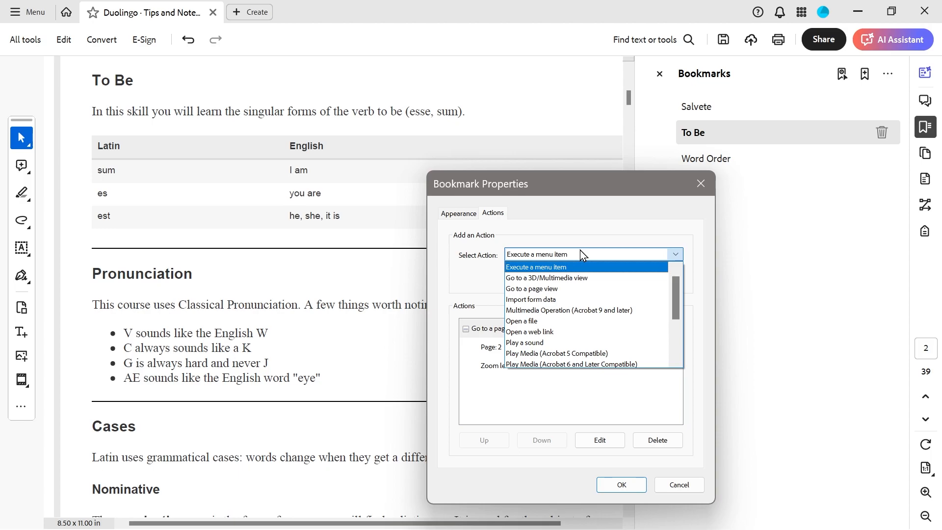
click(580, 254)
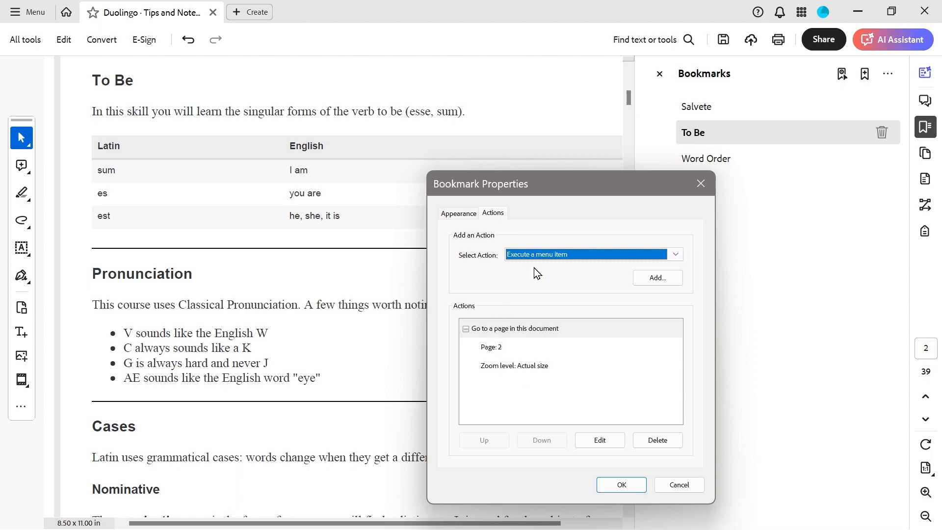
click(537, 254)
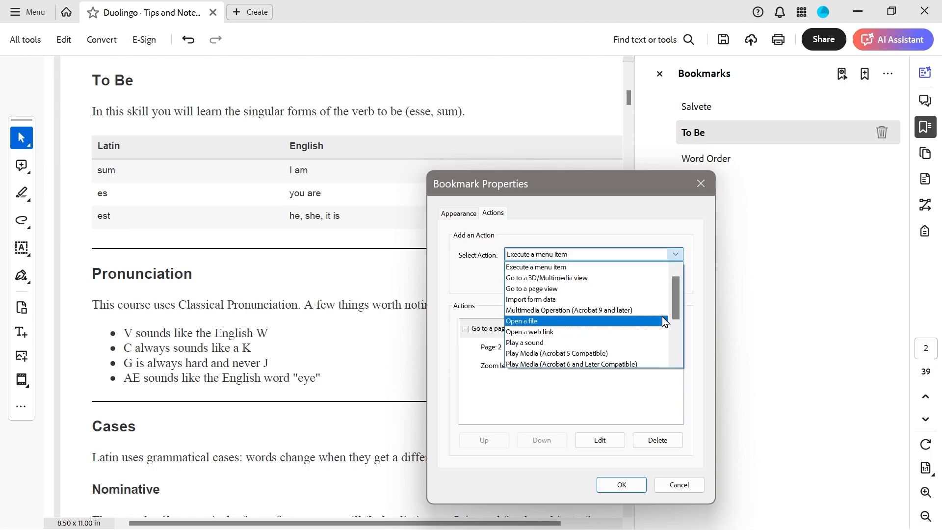
drag(675, 305, 675, 339)
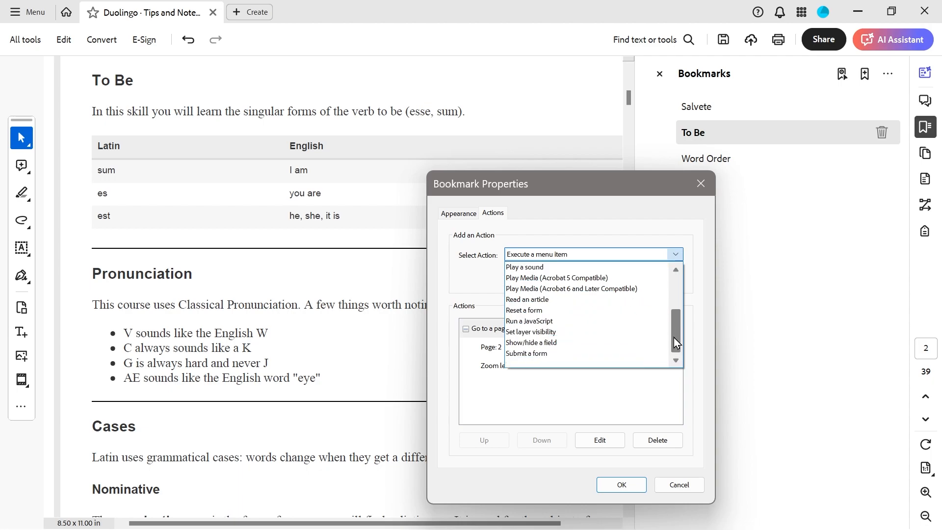
drag(676, 342, 670, 291)
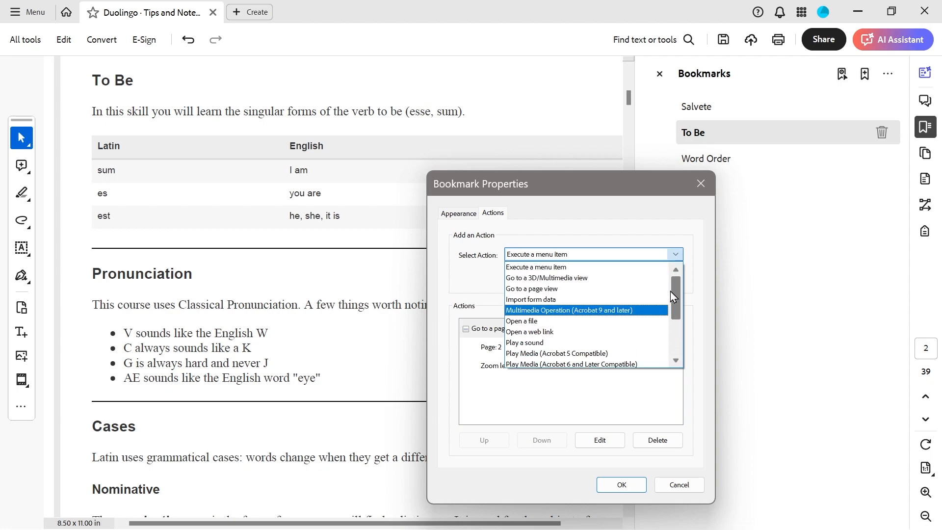
scroll(666, 367, down, 1)
click(579, 408)
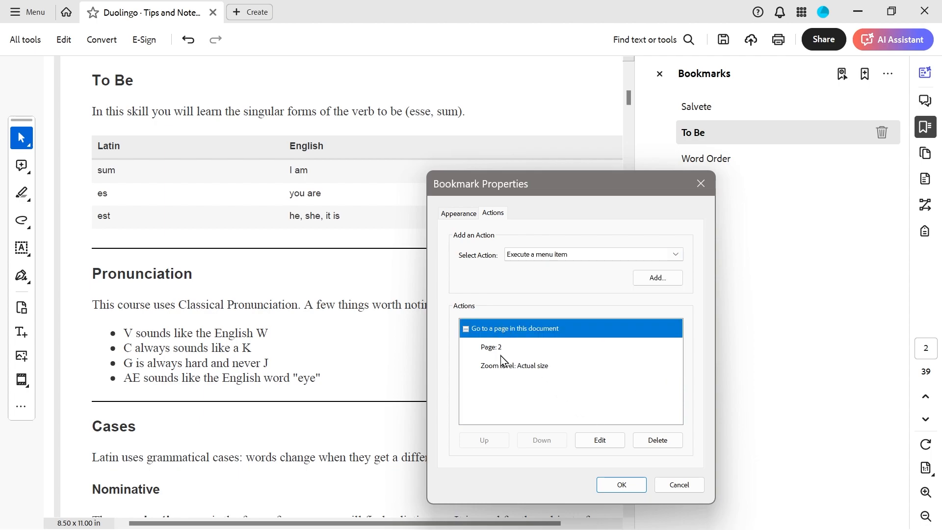
click(589, 437)
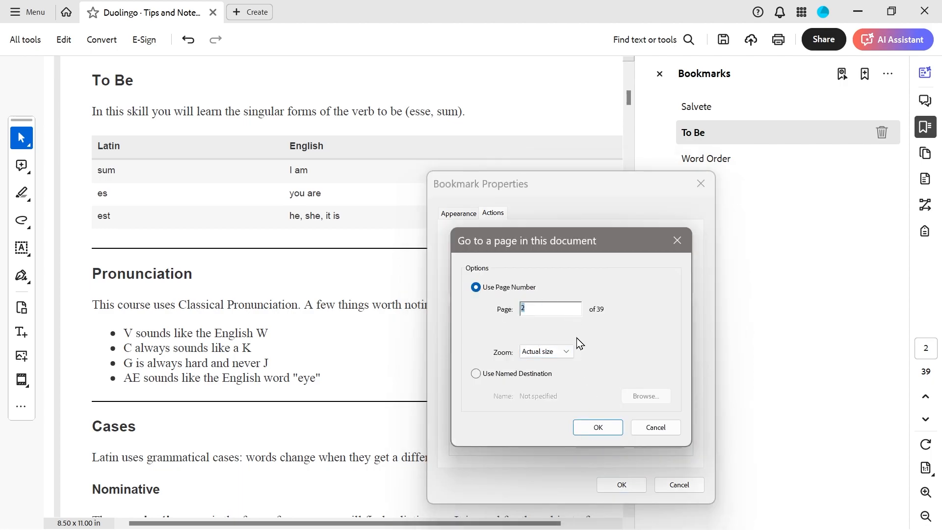
click(567, 352)
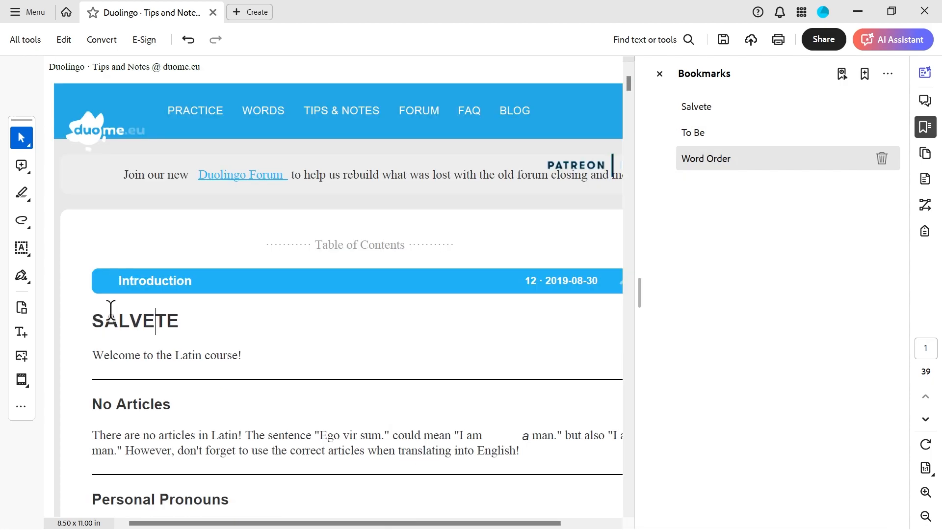
Add an "Introduction" bookmark from the Introduction heading text on page 1 and move it above Salvete in the bookmark list.
drag(118, 284, 196, 284)
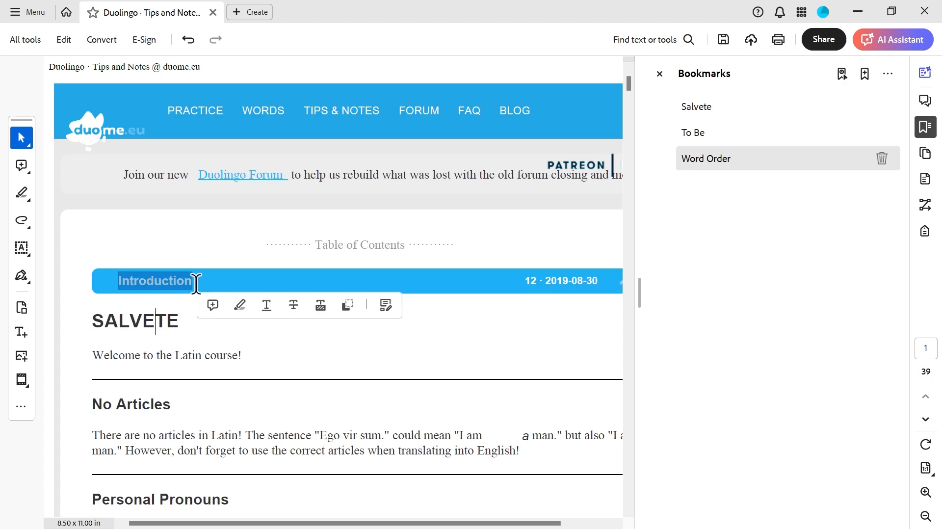
right_click(177, 290)
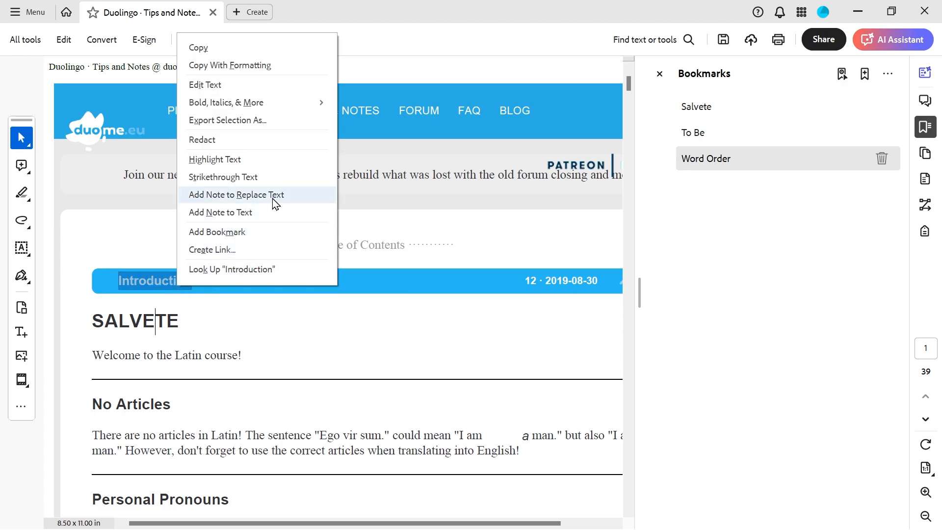
click(252, 231)
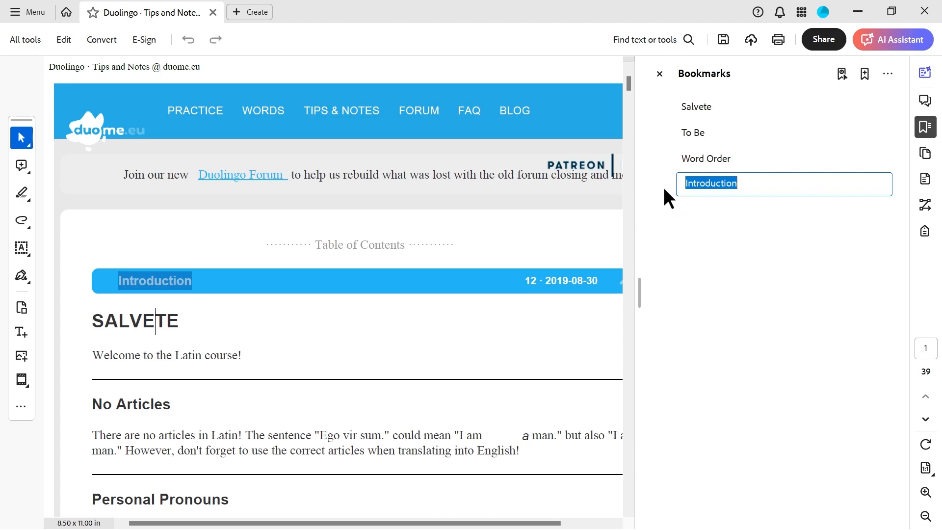
key(Return)
drag(683, 190, 728, 102)
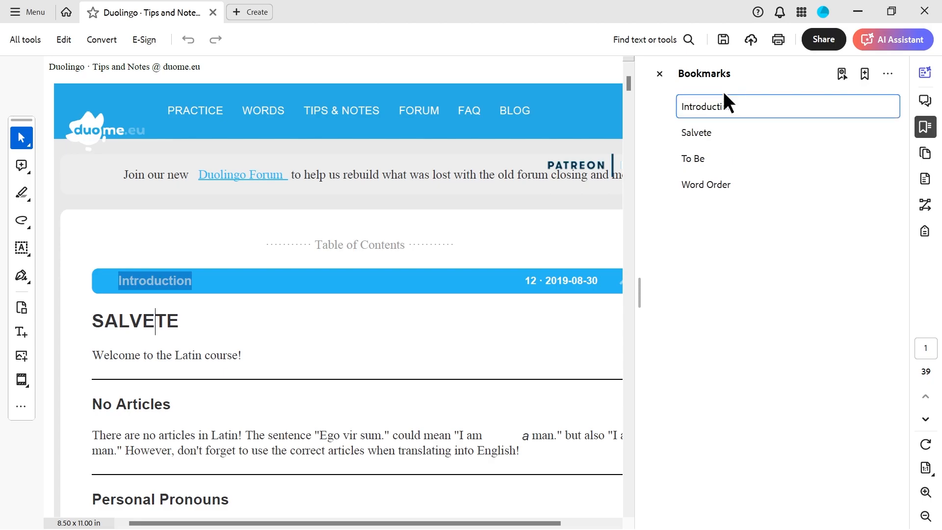
Nest the Salvete, Word Order and To Be bookmarks under Introduction, in that order, and keep the group expanded.
drag(694, 133, 715, 110)
click(658, 103)
click(660, 104)
right_click(713, 139)
click(666, 155)
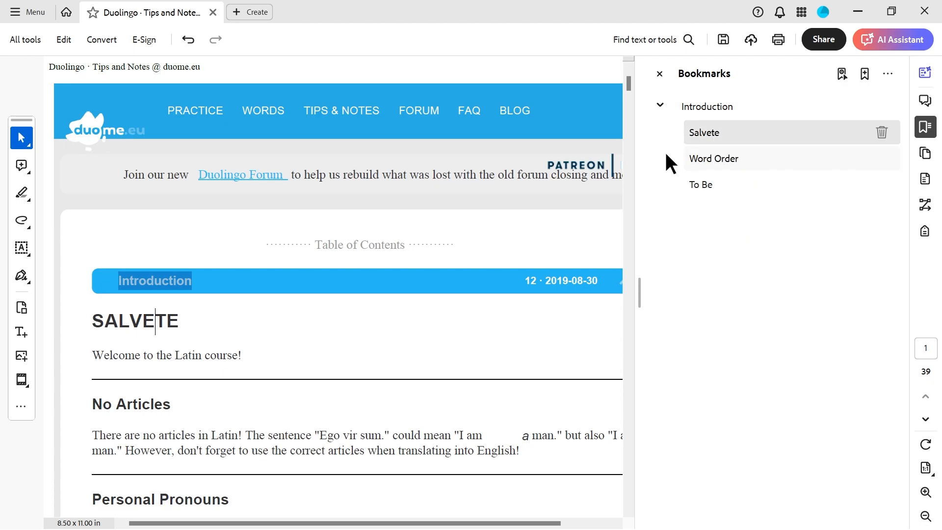
Check the destinations of the nested Word Order, To Be and Salvete bookmarks, returning to Word Order.
click(710, 160)
click(706, 185)
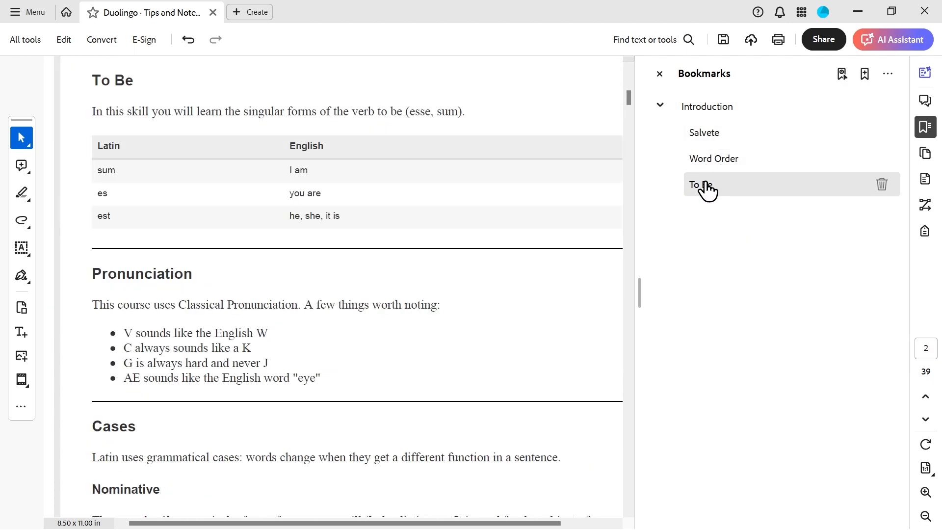
click(705, 161)
click(705, 135)
click(707, 164)
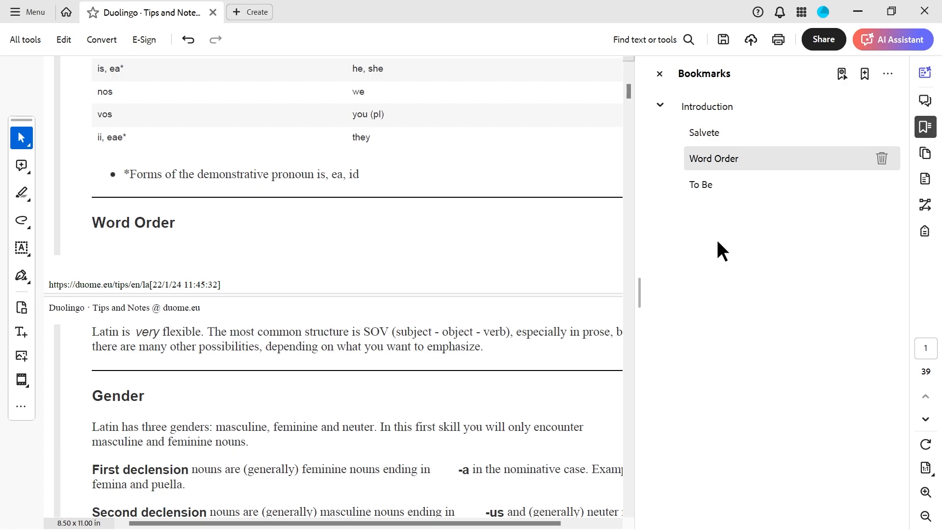
Open the nested To Be bookmark's name for editing and keep the name as it is.
right_click(708, 186)
key(r)
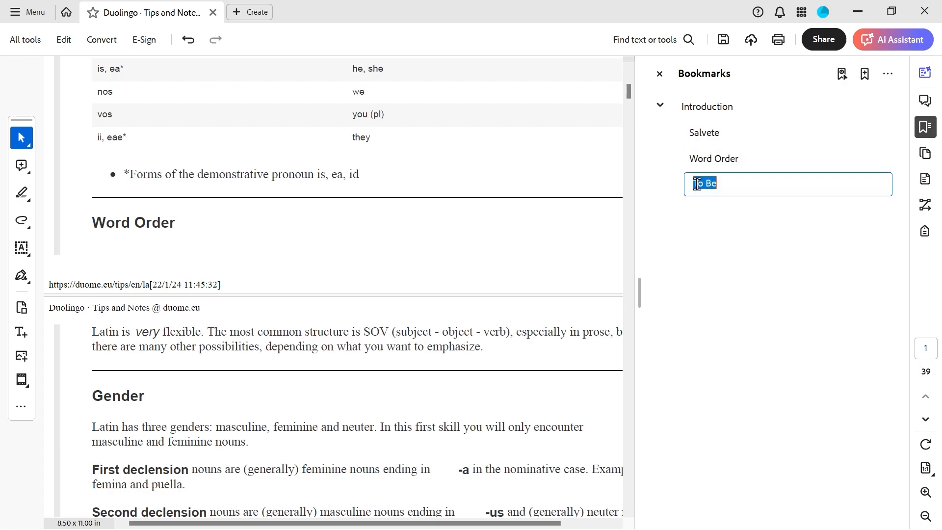
key(Return)
double_click(698, 188)
Switch between the nested Word Order and To Be bookmarks to compare their destinations, ending on Word Order.
click(699, 161)
click(700, 183)
click(709, 160)
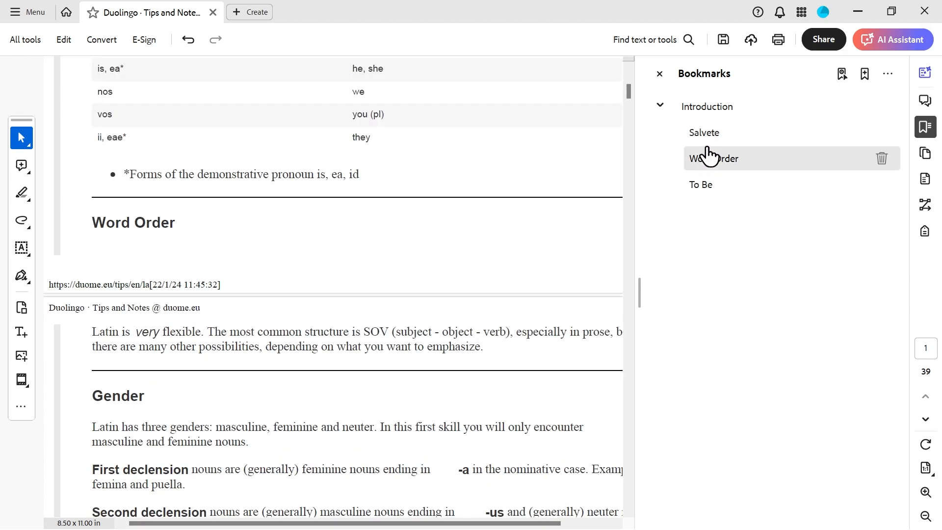